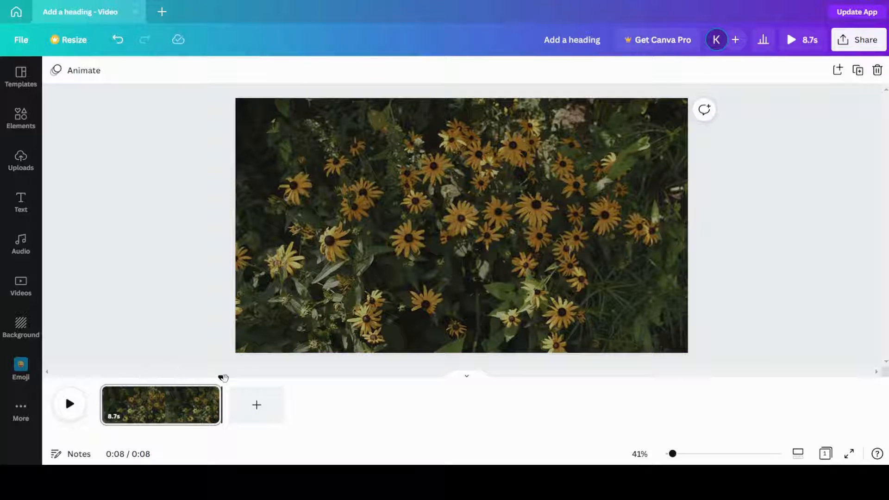
Step: Examine the flower clip at several points along the timeline, finishing at its start
{"action": "left_click_drag", "start_coordinate": [222, 376], "coordinate": [101, 377]}
{"action": "left_click", "coordinate": [148, 404]}
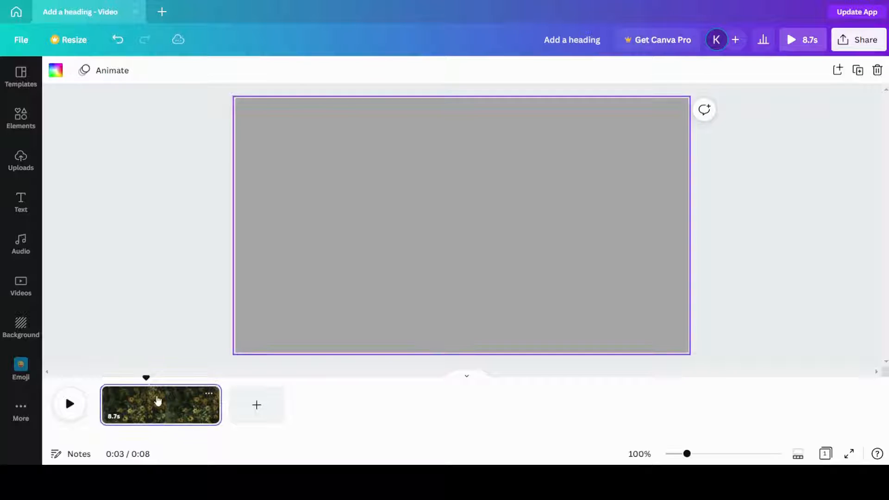
{"action": "left_click", "coordinate": [193, 417]}
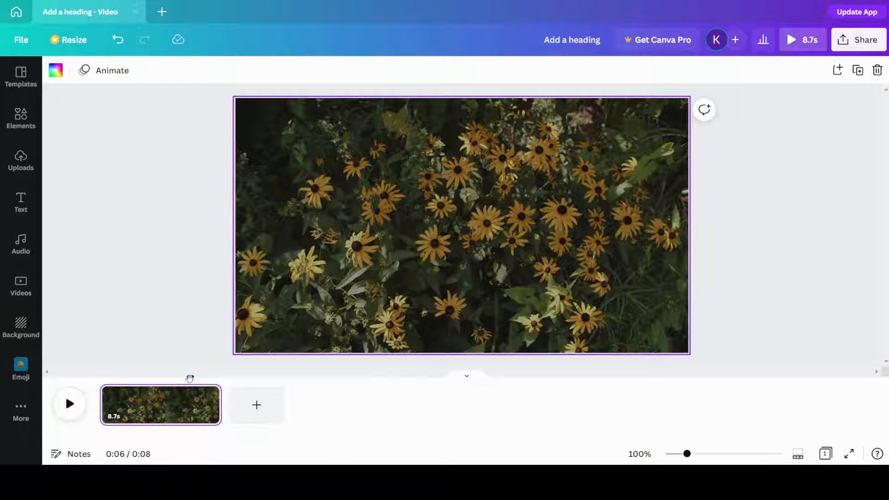
{"action": "left_click_drag", "start_coordinate": [190, 379], "coordinate": [100, 379]}
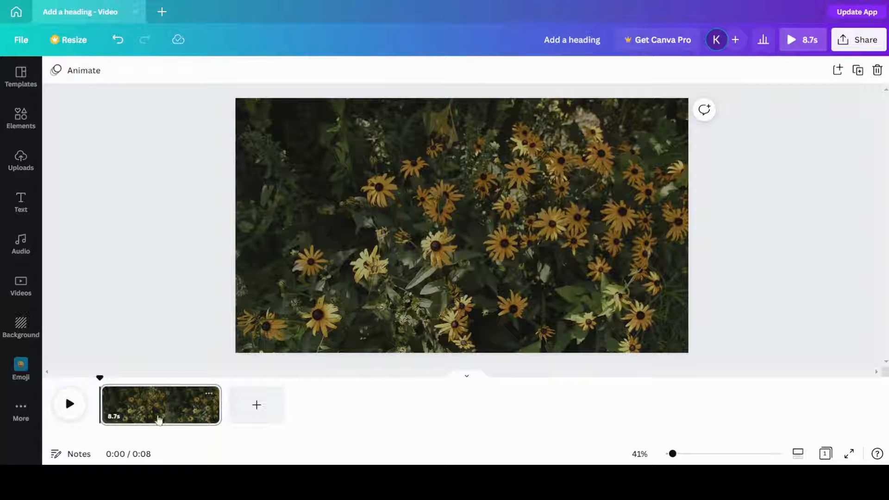
{"action": "left_click", "coordinate": [71, 407]}
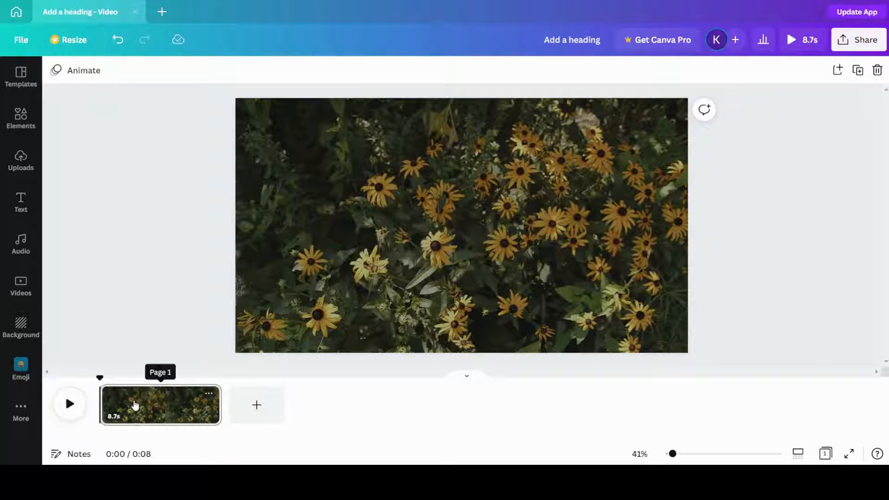
{"action": "left_click", "coordinate": [130, 406]}
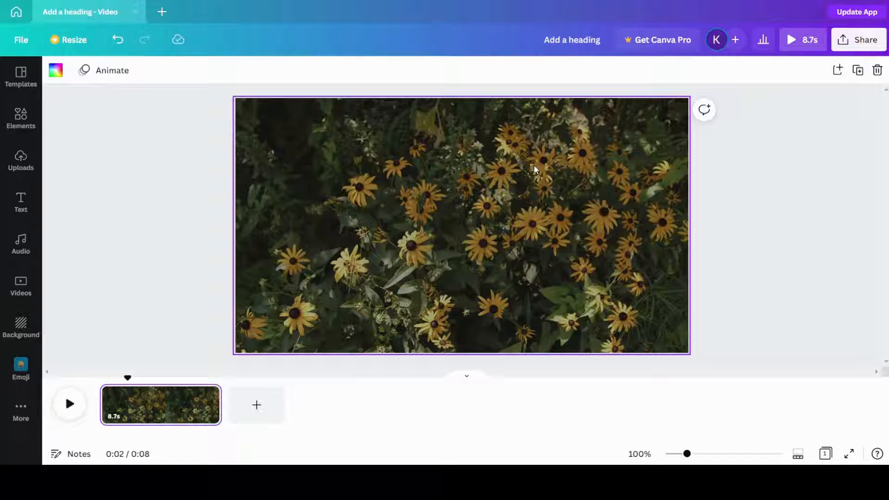
{"action": "left_click", "coordinate": [190, 405]}
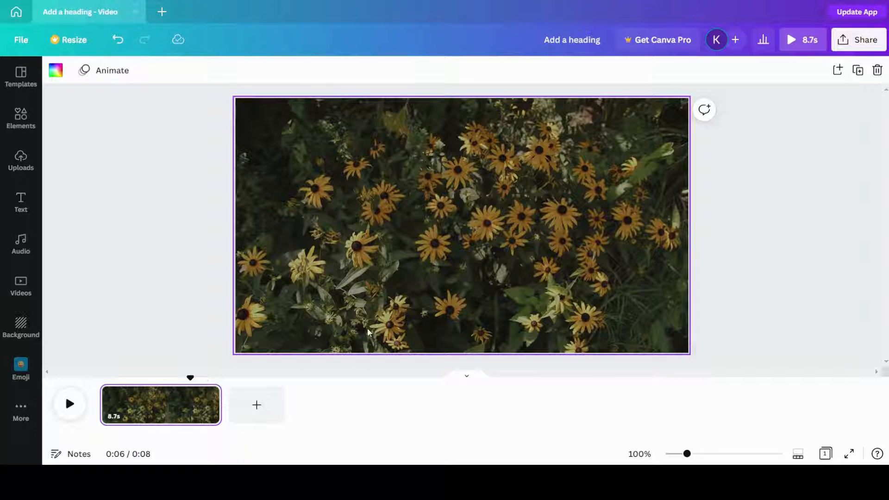
{"action": "left_click_drag", "start_coordinate": [190, 375], "coordinate": [109, 368]}
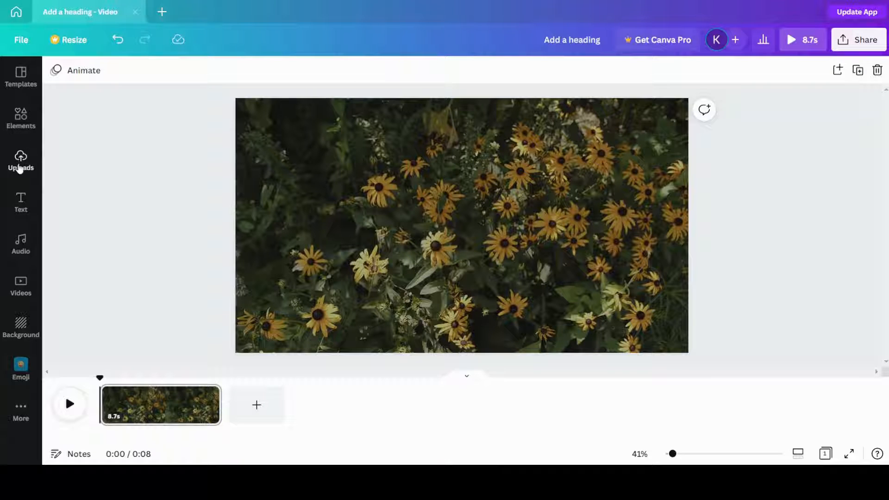
Step: Add a heading reading "Welcome to my channel" to the middle of the flower video
{"action": "left_click", "coordinate": [20, 199]}
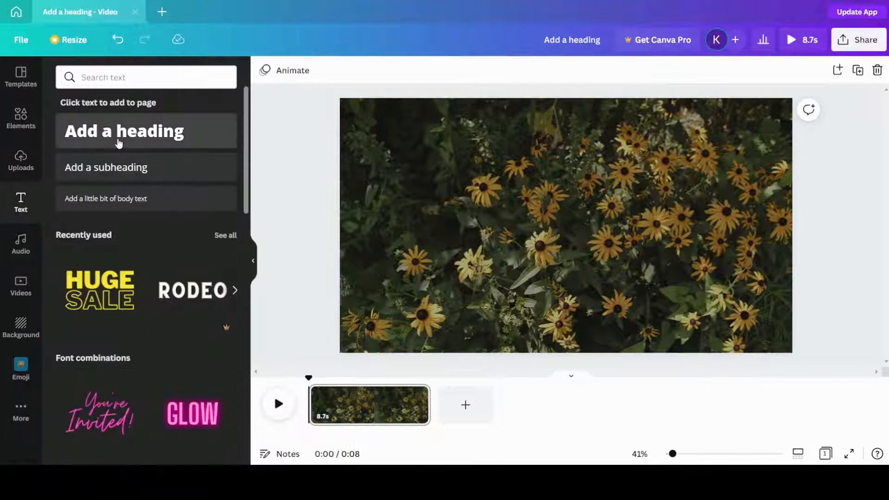
{"action": "left_click", "coordinate": [119, 144]}
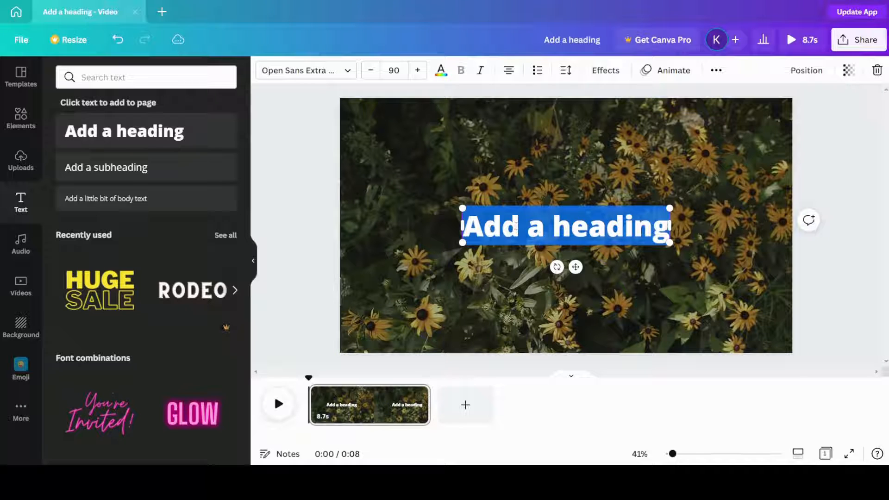
{"action": "type", "text": "Welcome o"}
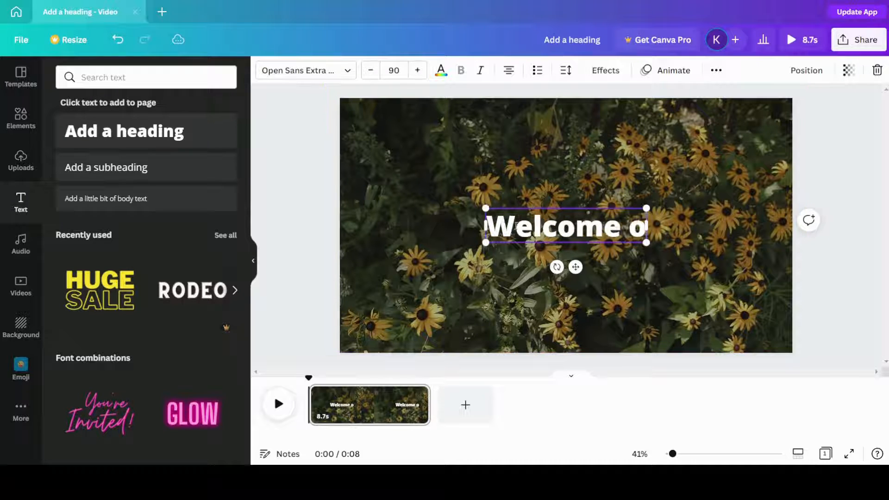
{"action": "key", "text": "BackSpace"}
{"action": "type", "text": "to m"}
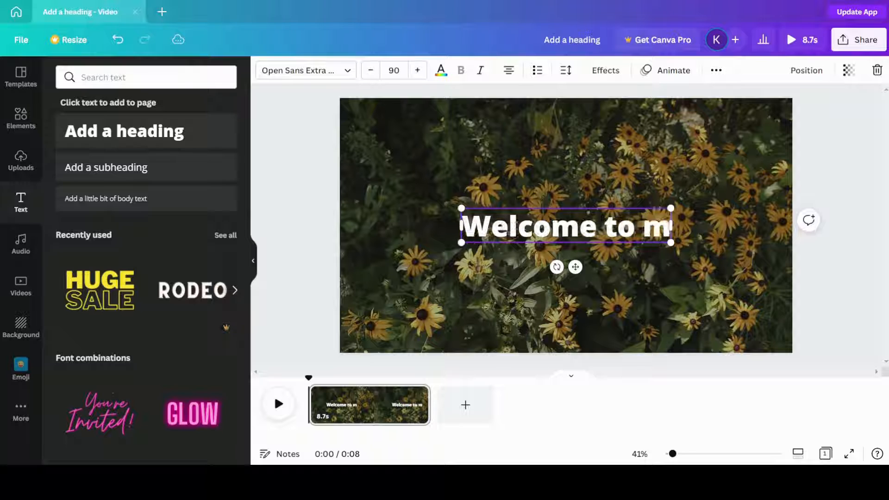
{"action": "type", "text": "y channel"}
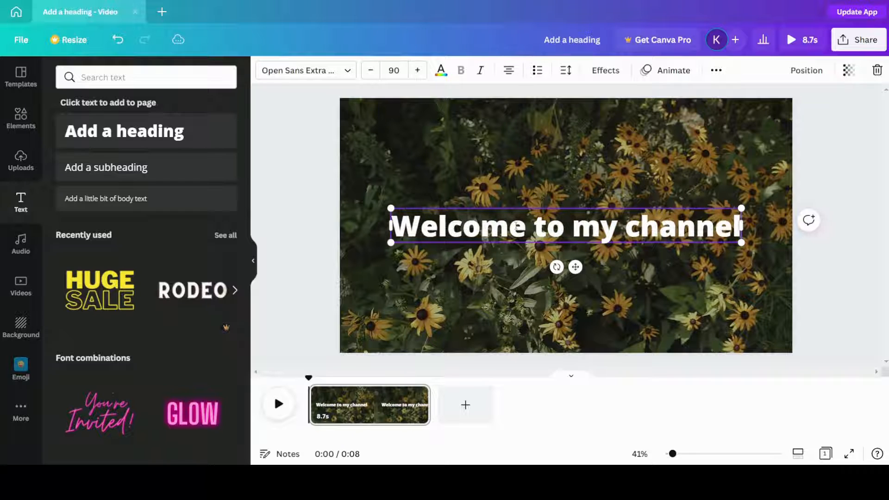
{"action": "left_click", "coordinate": [612, 270]}
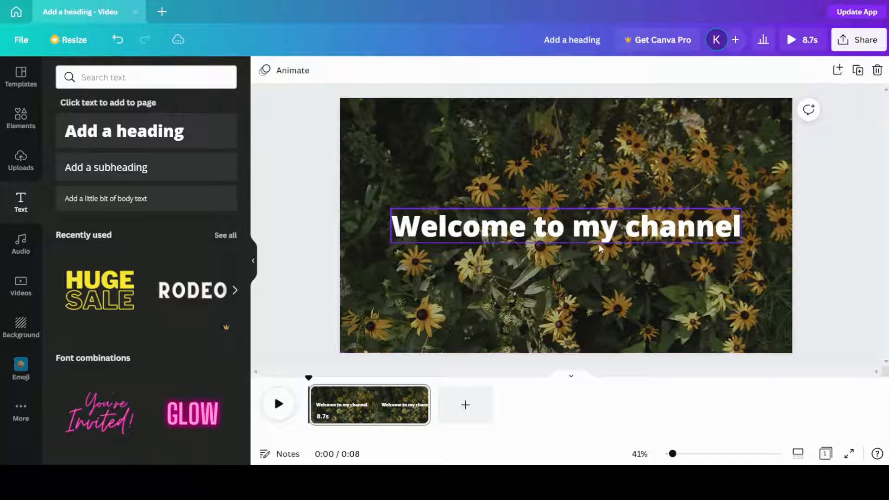
Step: Preview how long the heading stays over the clip by scrubbing and playing it from the start
{"action": "left_click_drag", "start_coordinate": [310, 378], "coordinate": [352, 378]}
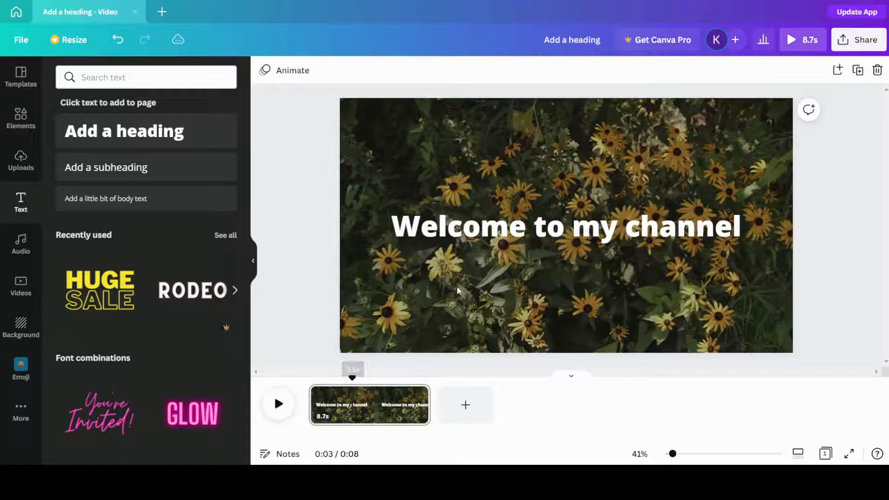
{"action": "left_click", "coordinate": [493, 235]}
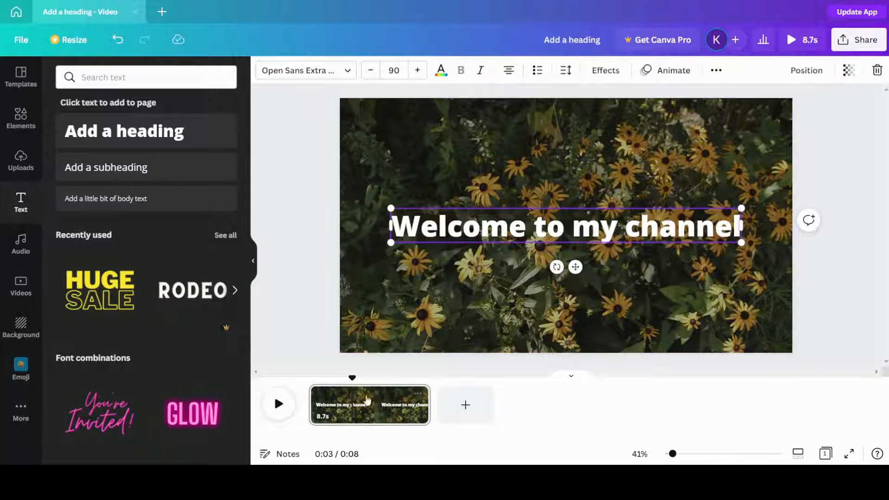
{"action": "left_click_drag", "start_coordinate": [350, 378], "coordinate": [308, 377]}
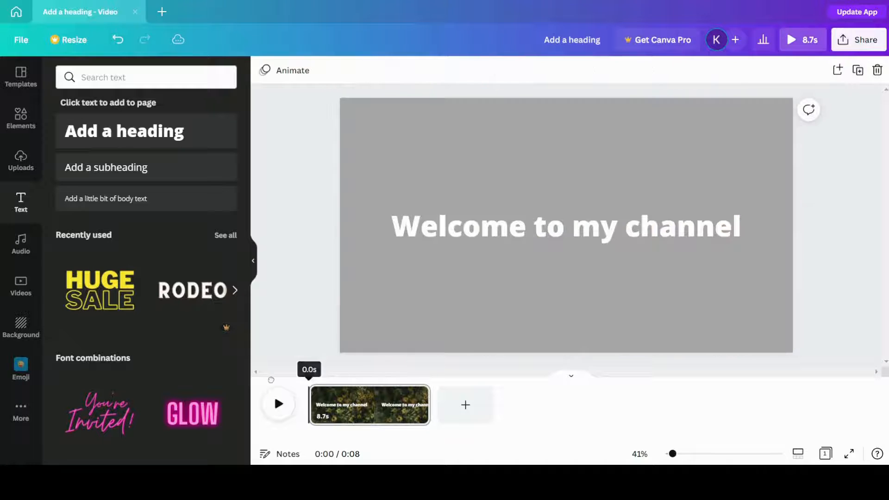
{"action": "left_click", "coordinate": [277, 404]}
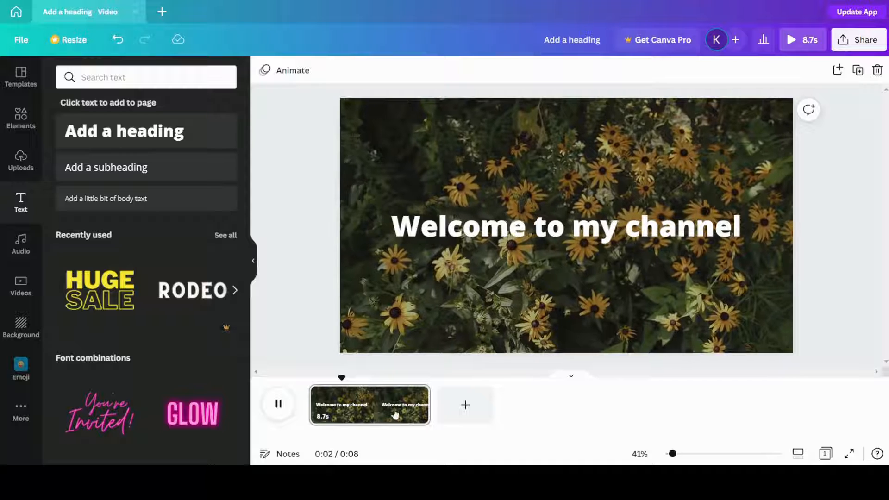
{"action": "left_click", "coordinate": [278, 405]}
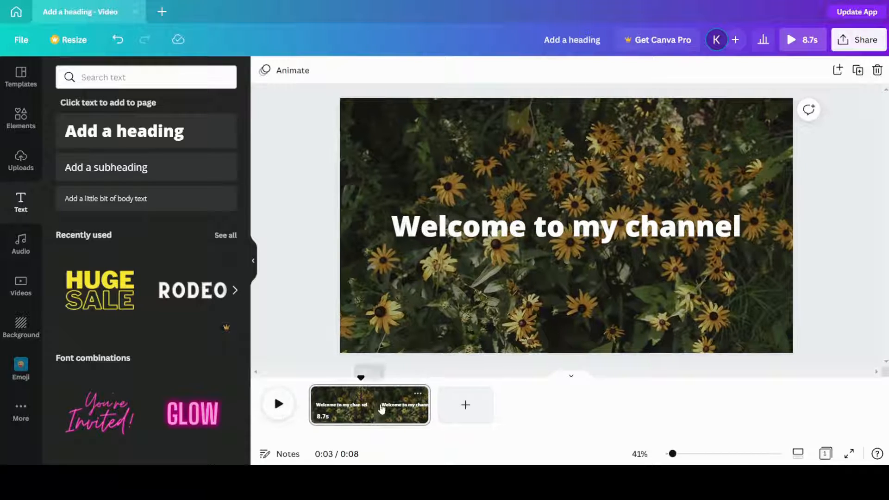
Step: Split the flower video page at the 3-second mark
{"action": "left_click_drag", "start_coordinate": [361, 379], "coordinate": [337, 379]}
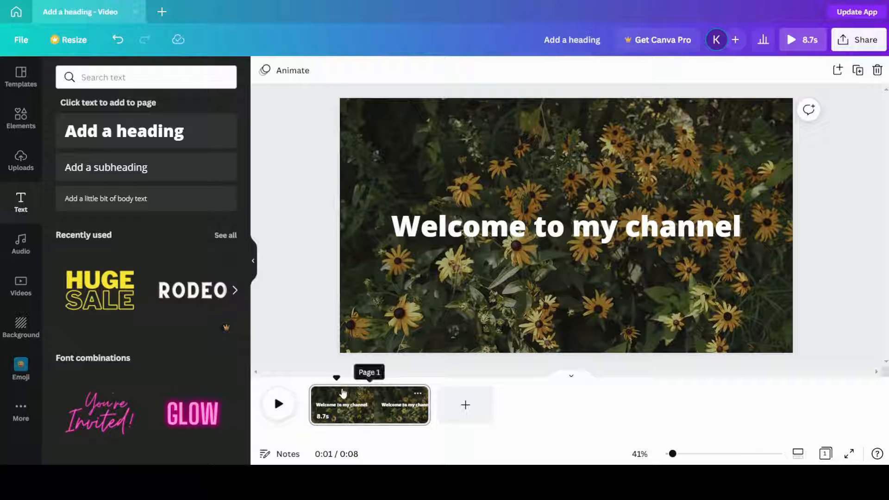
{"action": "left_click_drag", "start_coordinate": [334, 375], "coordinate": [350, 378]}
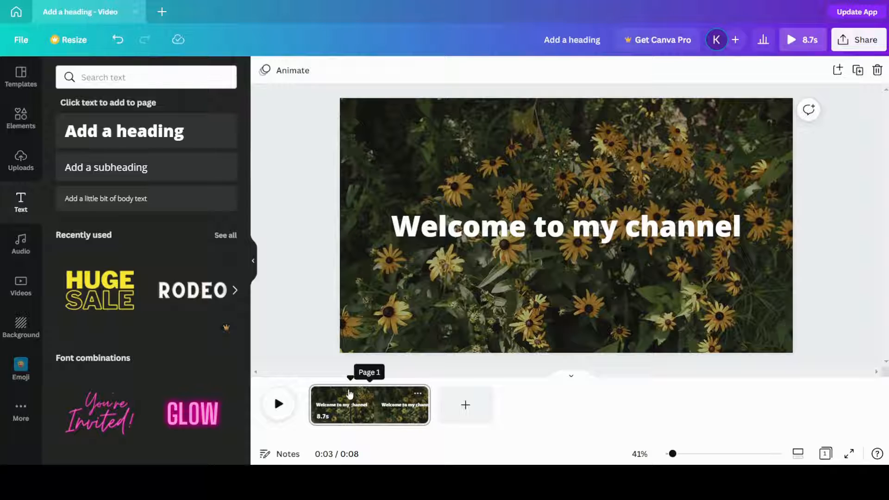
{"action": "right_click", "coordinate": [349, 393]}
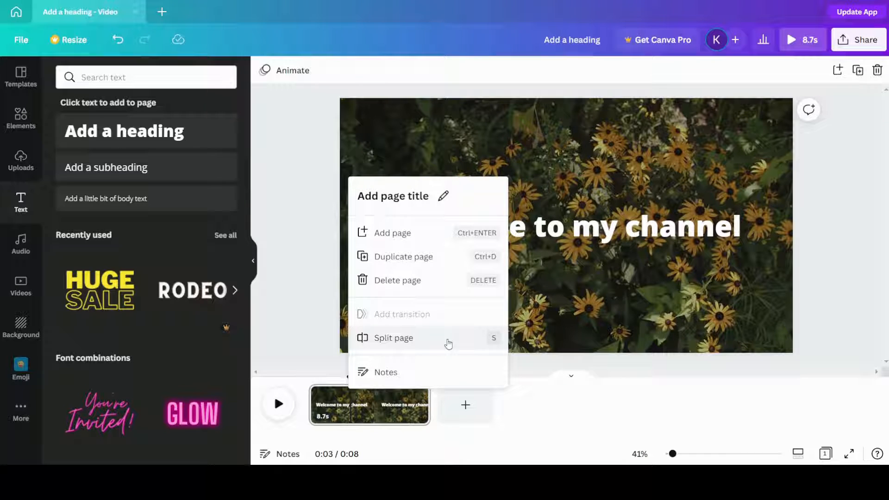
{"action": "left_click", "coordinate": [448, 343]}
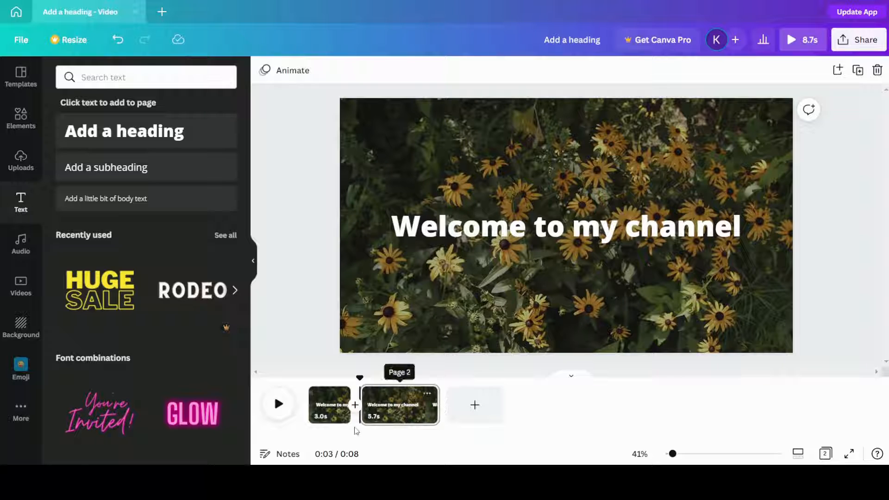
Step: Delete the "Welcome to my channel" heading from the first page
{"action": "left_click", "coordinate": [330, 404]}
{"action": "left_click", "coordinate": [494, 227]}
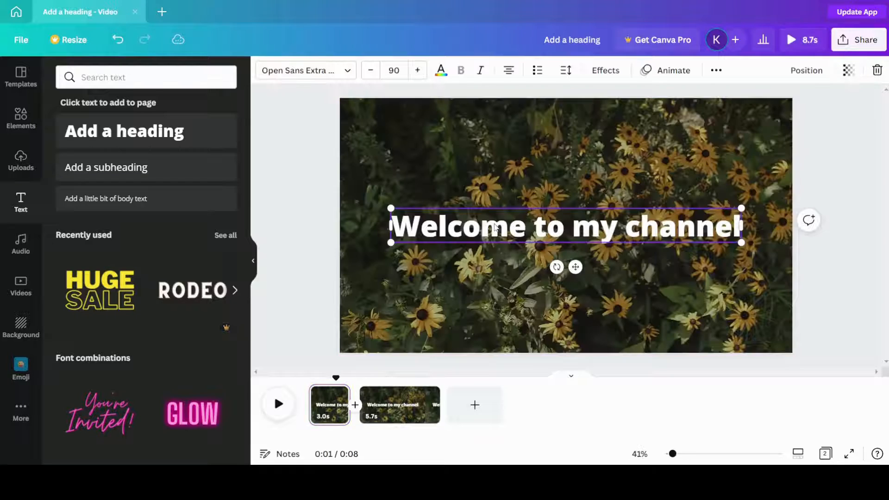
{"action": "key", "text": "Delete"}
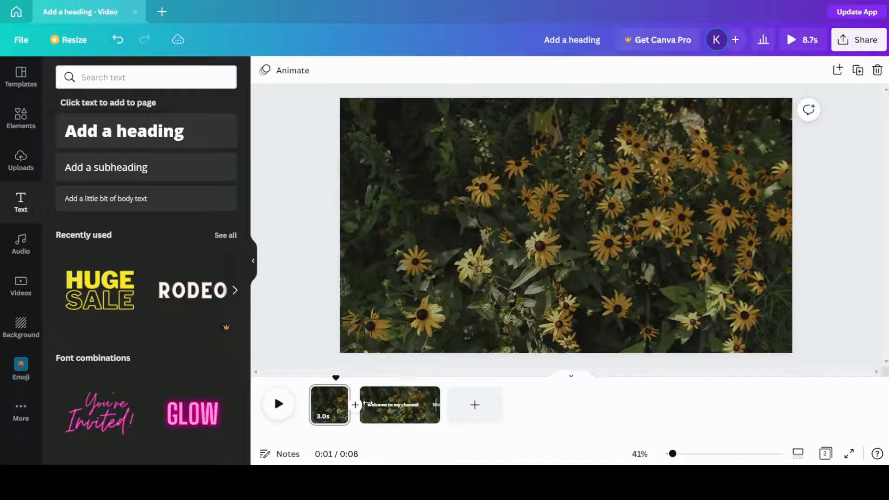
Step: Split the second page two seconds after its start and delete the heading from the resulting third page
{"action": "left_click", "coordinate": [383, 407]}
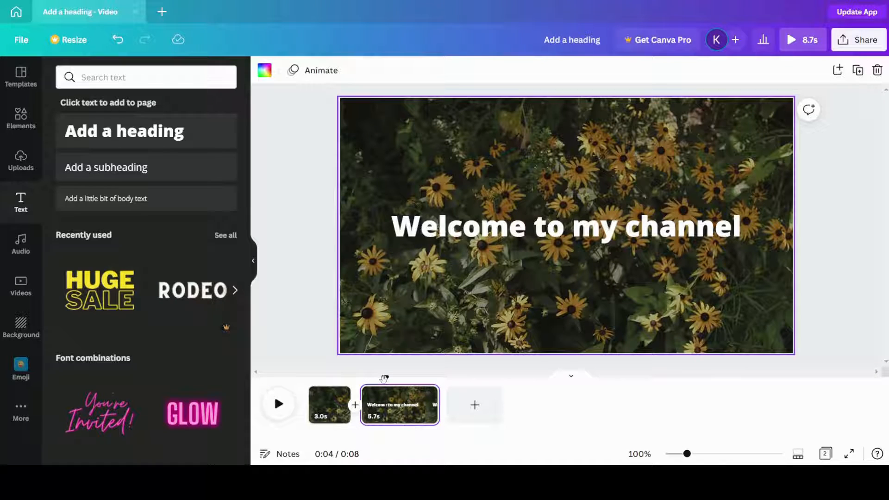
{"action": "mouse_move", "coordinate": [384, 377]}
{"action": "left_mouse_down"}
{"action": "mouse_move", "coordinate": [374, 376]}
{"action": "mouse_move", "coordinate": [394, 376]}
{"action": "left_mouse_up"}
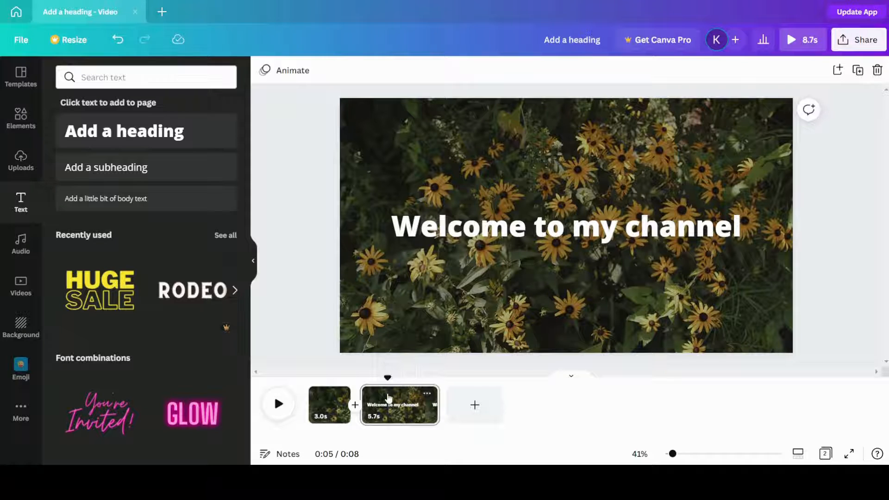
{"action": "right_click", "coordinate": [388, 398]}
{"action": "left_click", "coordinate": [453, 343]}
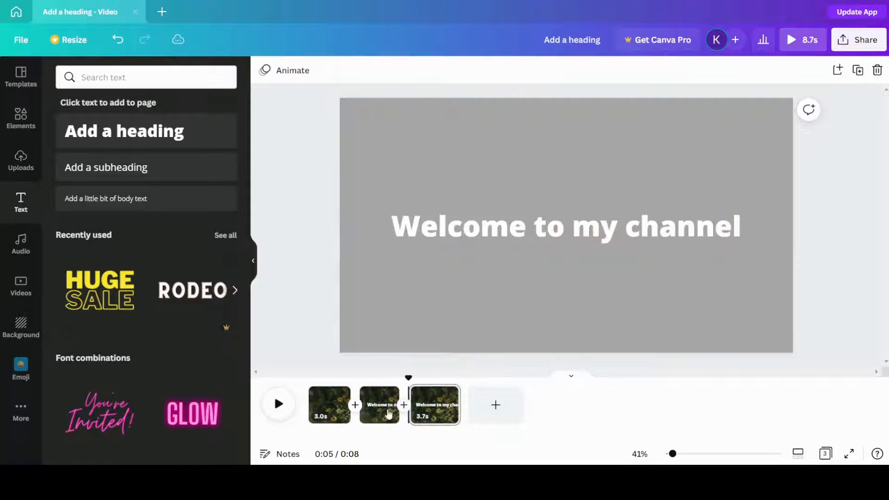
{"action": "left_click", "coordinate": [547, 232]}
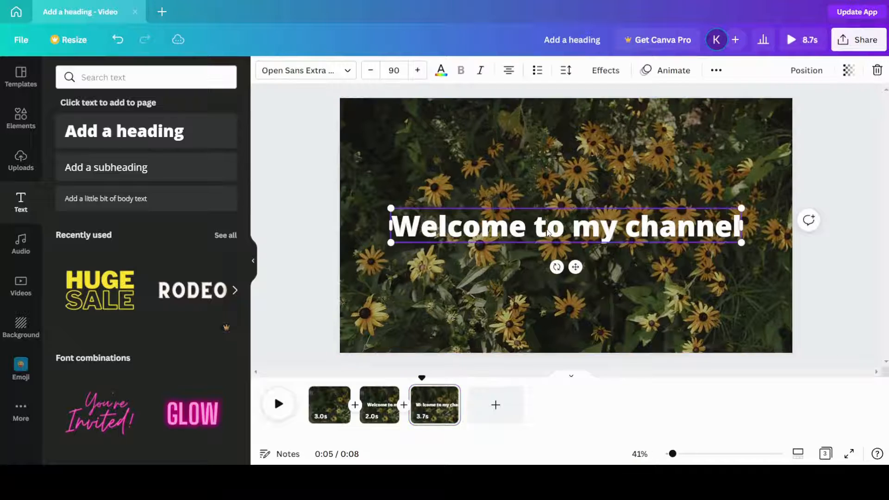
{"action": "key", "text": "Delete"}
{"action": "left_click", "coordinate": [379, 408]}
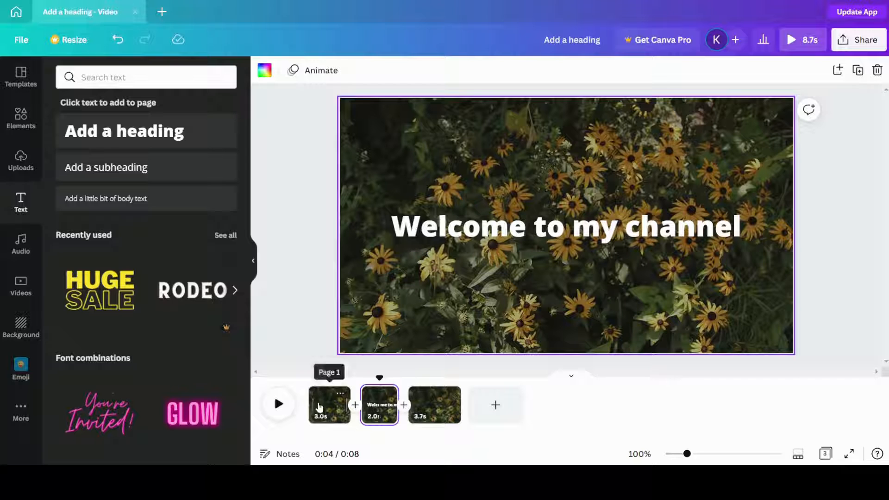
{"action": "left_click", "coordinate": [326, 401]}
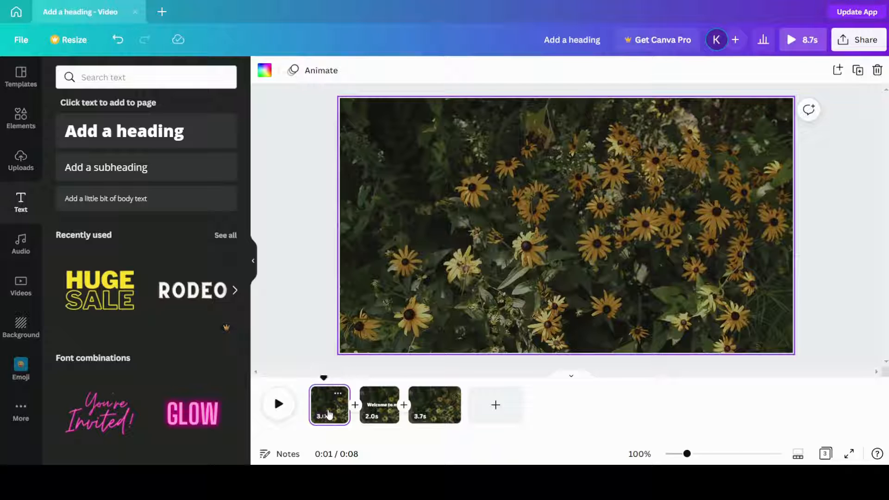
{"action": "mouse_move", "coordinate": [346, 414]}
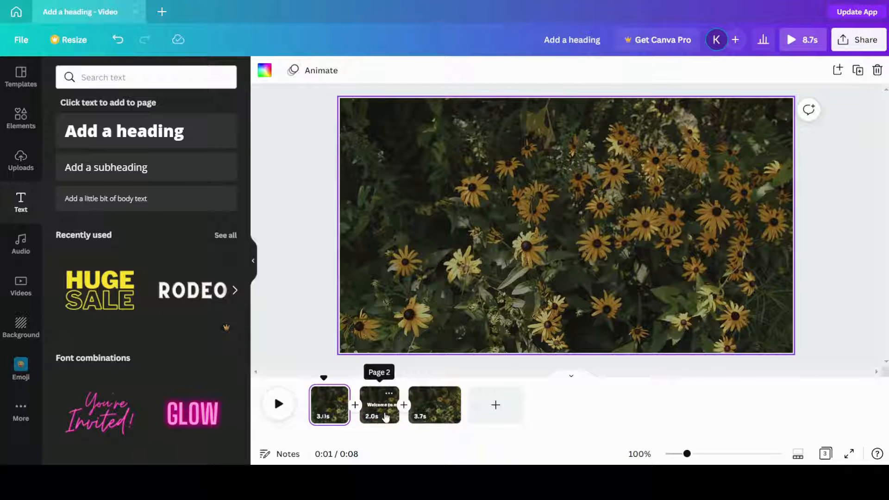
Step: Change the font of the "Welcome to my channel" heading on the second page to Malibu
{"action": "left_click", "coordinate": [385, 416]}
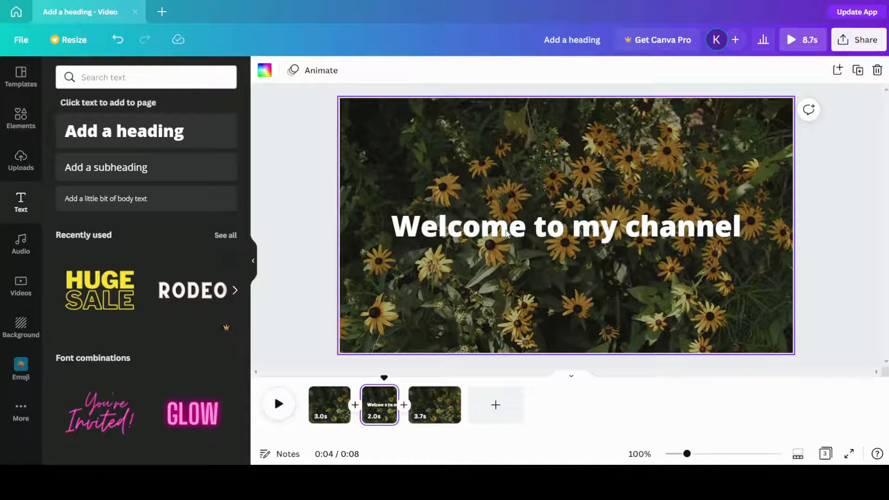
{"action": "left_click", "coordinate": [507, 233]}
{"action": "left_click", "coordinate": [323, 70]}
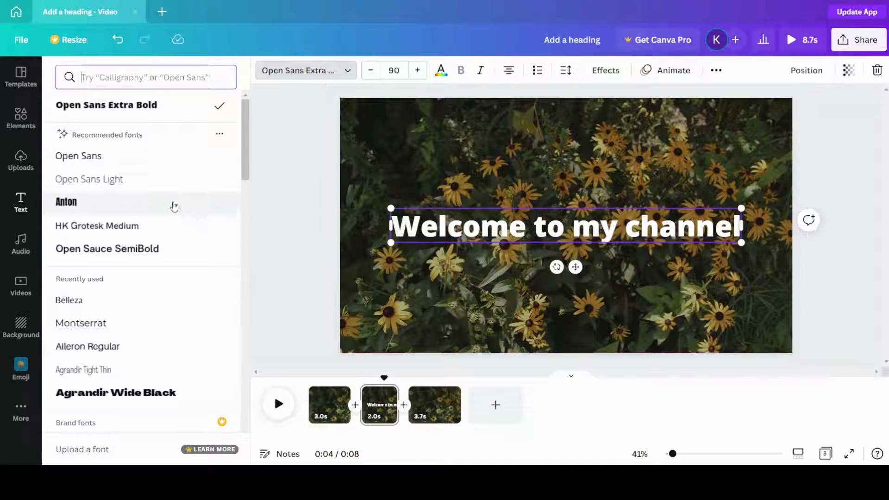
{"action": "scroll", "coordinate": [125, 227], "scroll_direction": "down", "scroll_amount": 4}
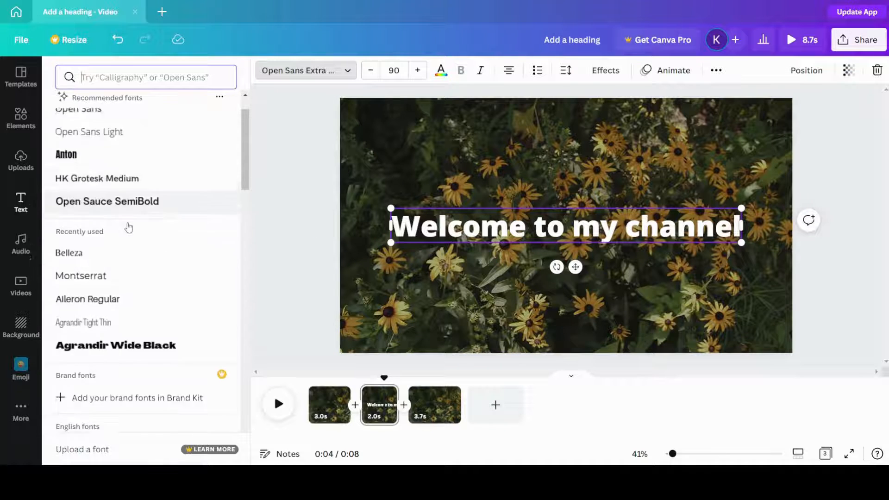
{"action": "left_click", "coordinate": [123, 74]}
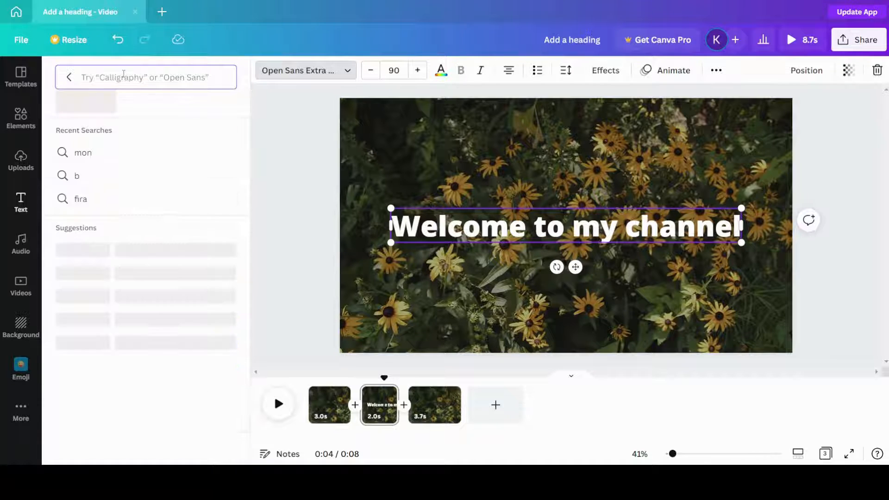
{"action": "type", "text": "m"}
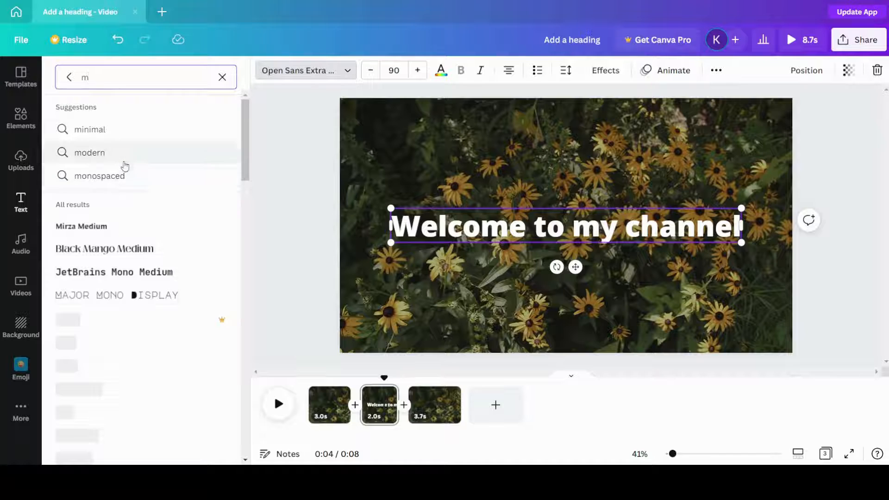
{"action": "scroll", "coordinate": [133, 314], "scroll_direction": "down", "scroll_amount": 1}
{"action": "scroll", "coordinate": [134, 314], "scroll_direction": "down", "scroll_amount": 2}
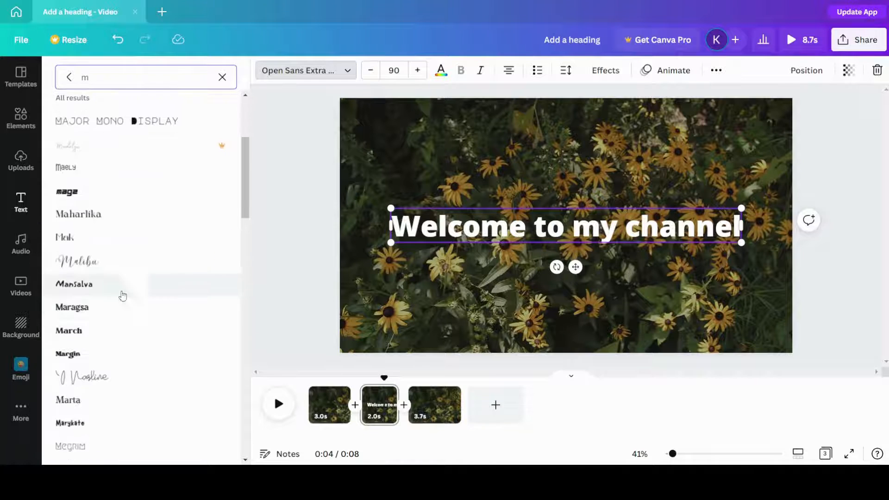
{"action": "left_click", "coordinate": [117, 264]}
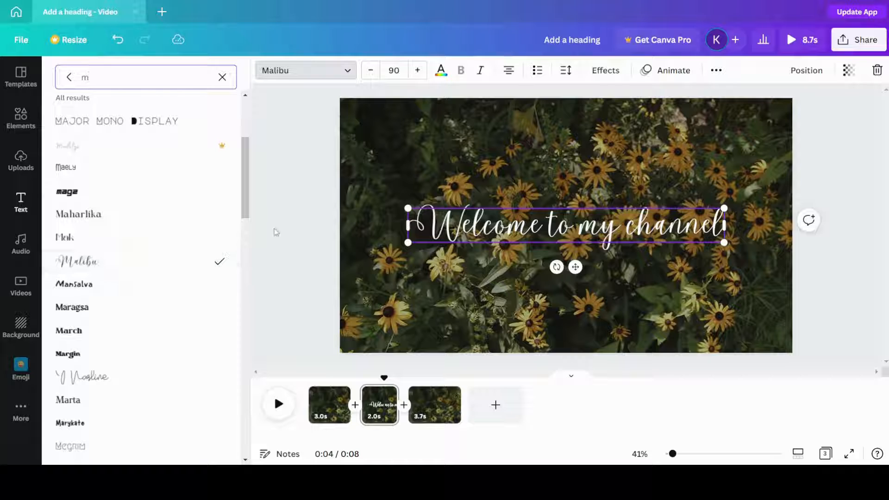
{"action": "key", "text": "Escape"}
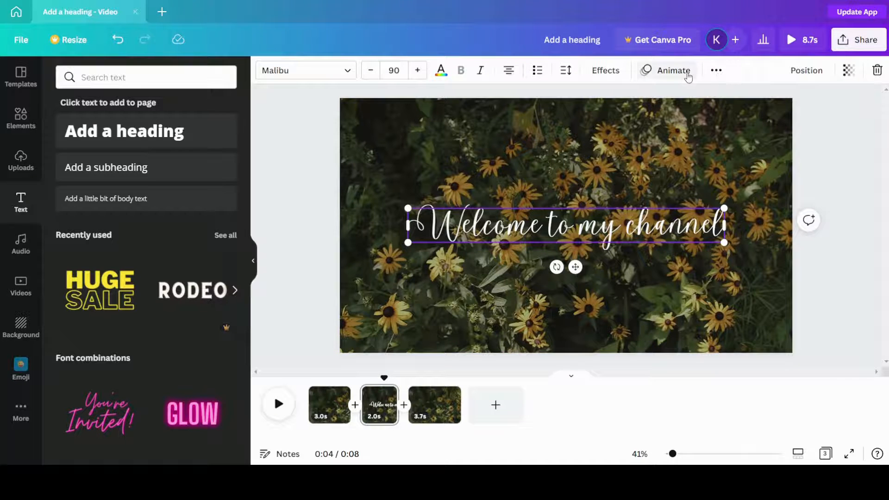
Step: Apply the Breathe text animation to the "Welcome to my channel" heading
{"action": "left_click", "coordinate": [662, 77]}
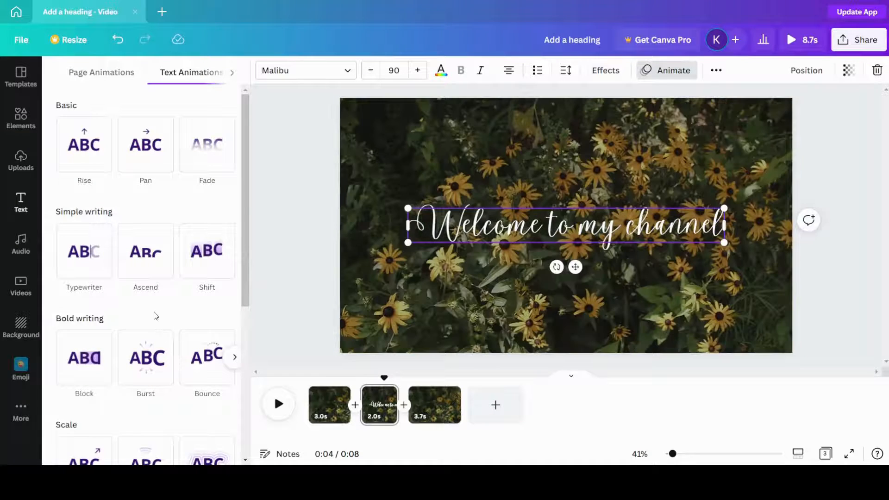
{"action": "left_click", "coordinate": [159, 252]}
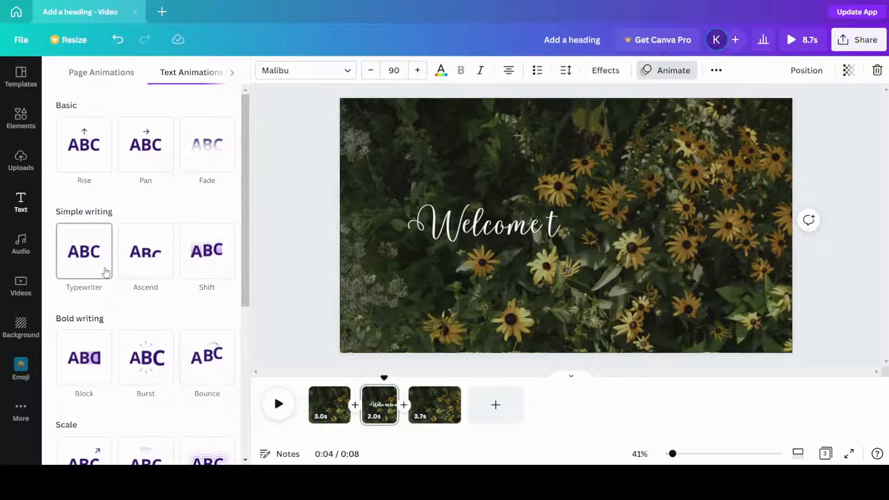
{"action": "scroll", "coordinate": [108, 276], "scroll_direction": "down", "scroll_amount": 3}
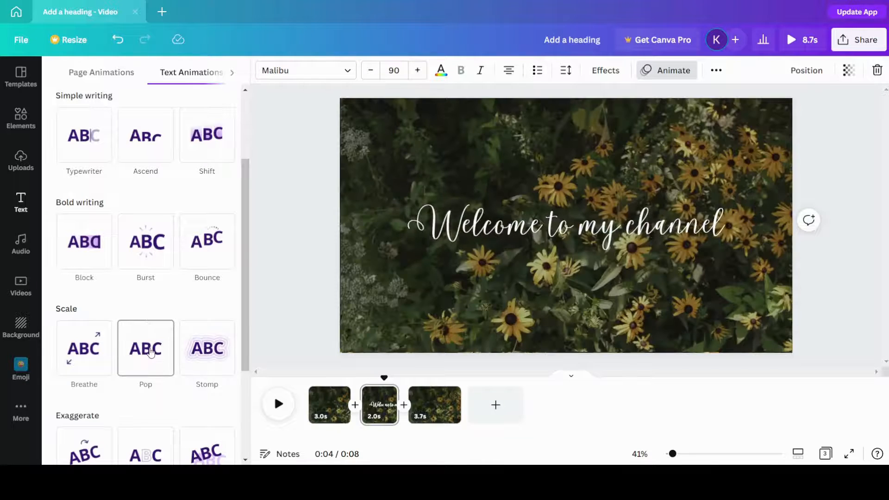
{"action": "left_click", "coordinate": [98, 353]}
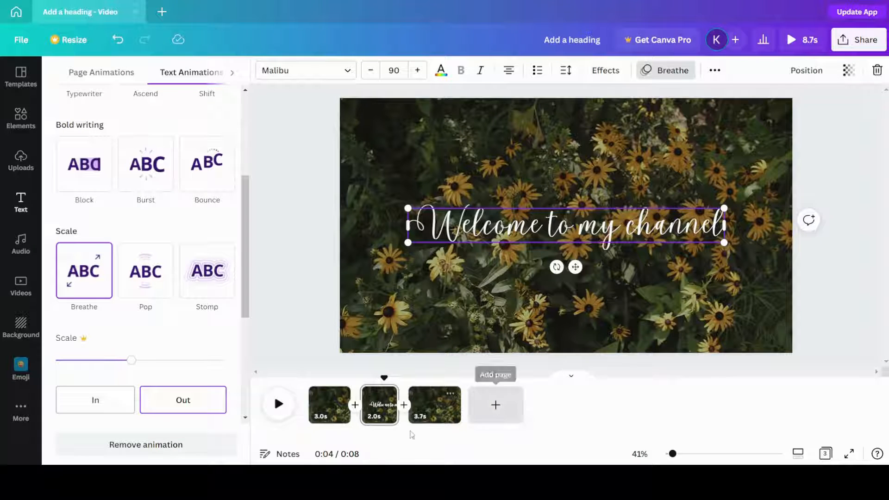
{"action": "scroll", "coordinate": [174, 356], "scroll_direction": "down", "scroll_amount": 2}
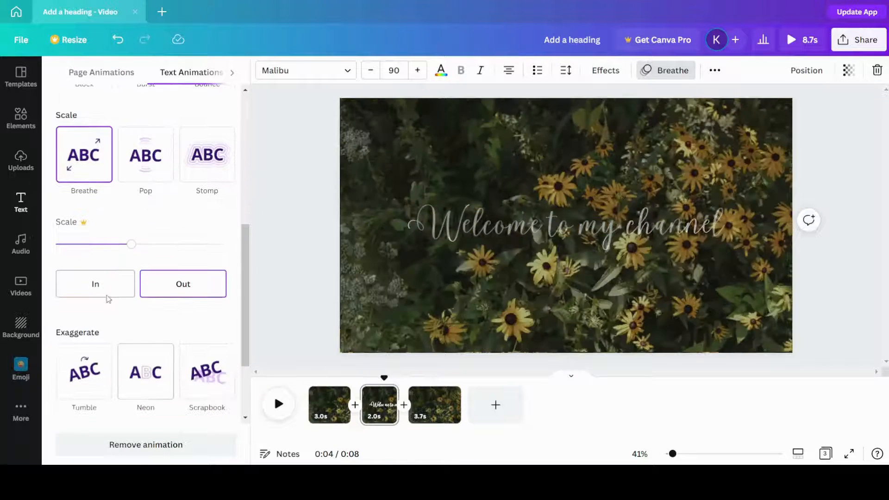
{"action": "scroll", "coordinate": [167, 290], "scroll_direction": "down", "scroll_amount": 2}
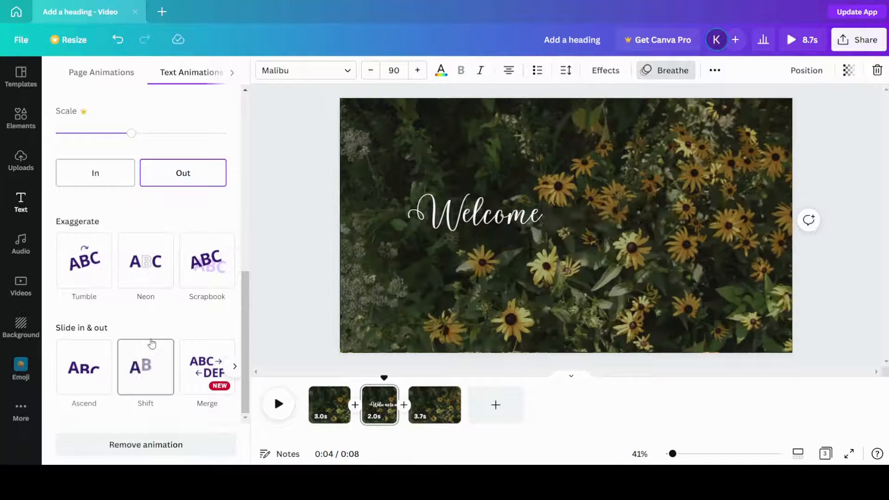
{"action": "scroll", "coordinate": [139, 352], "scroll_direction": "up", "scroll_amount": 8}
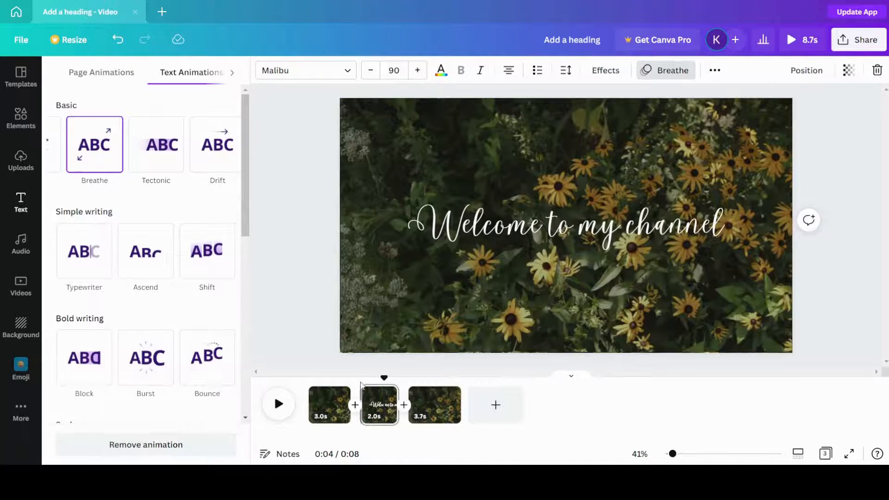
Step: Play the video from the start and review the heading page and the final page
{"action": "left_click", "coordinate": [311, 393]}
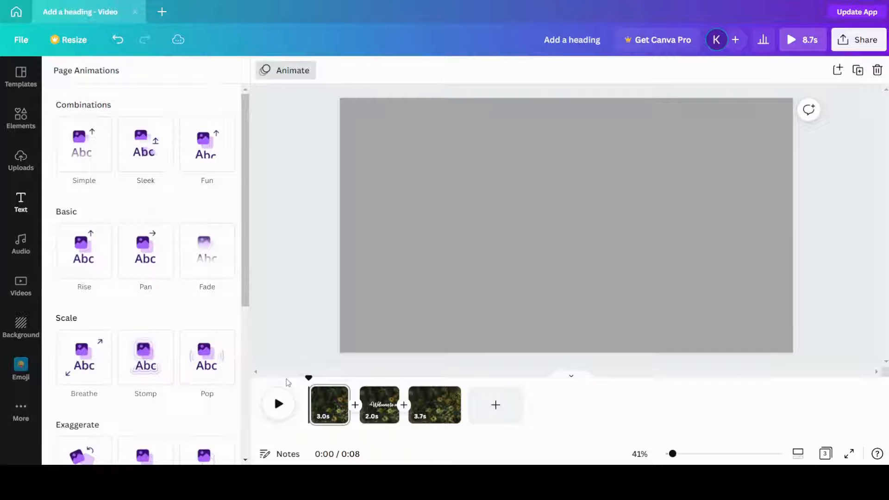
{"action": "left_click", "coordinate": [278, 404]}
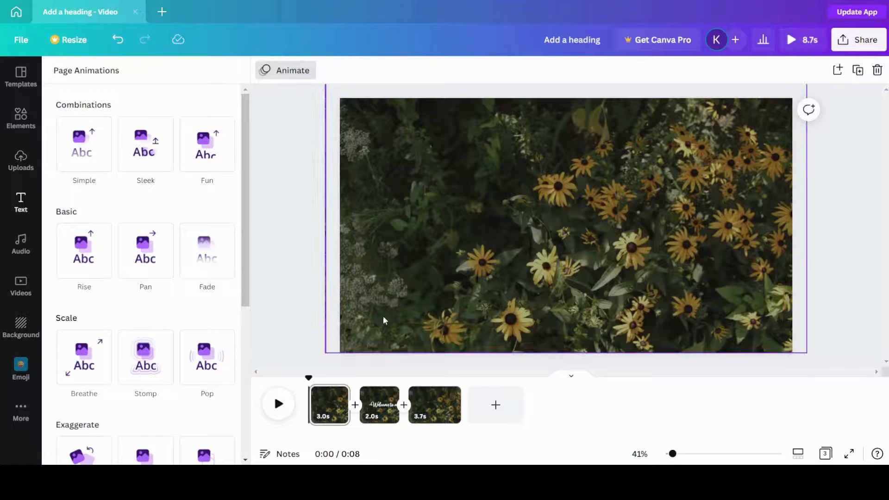
{"action": "left_click", "coordinate": [436, 412]}
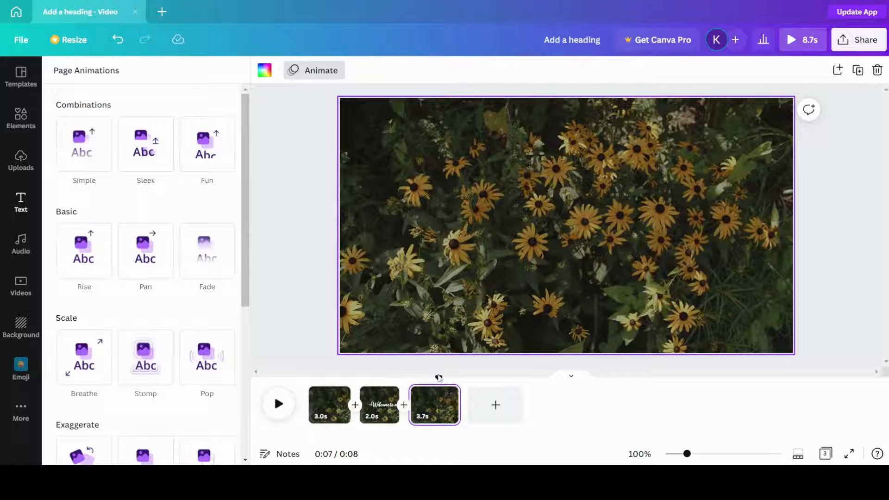
{"action": "mouse_move", "coordinate": [438, 377]}
{"action": "left_mouse_down"}
{"action": "mouse_move", "coordinate": [420, 375]}
{"action": "mouse_move", "coordinate": [431, 377]}
{"action": "left_mouse_up"}
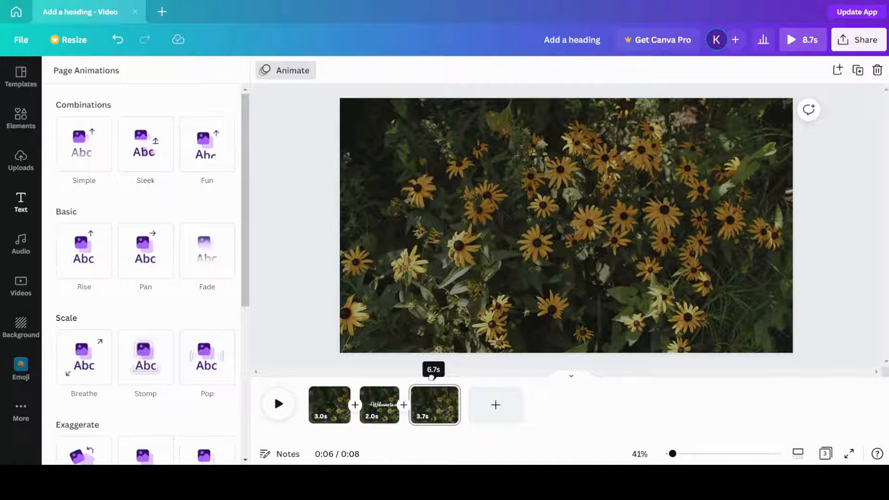
{"action": "left_click", "coordinate": [370, 400]}
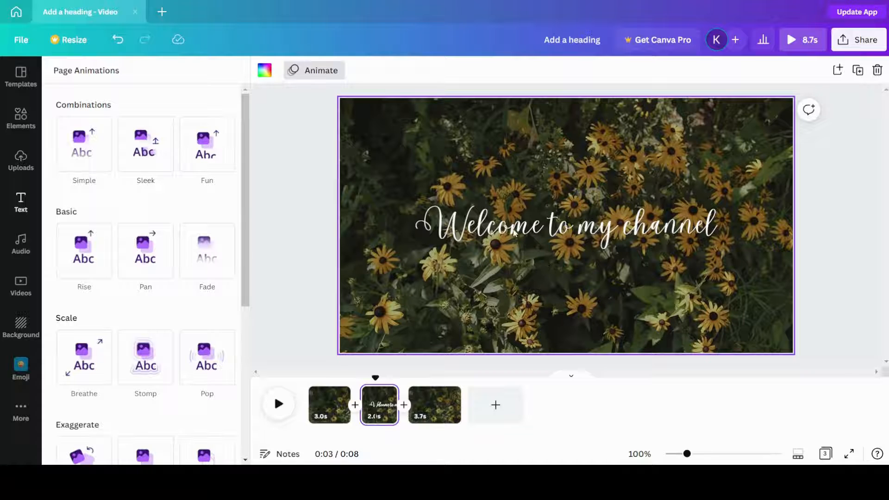
Step: Split the third page about two seconds after its start
{"action": "left_click", "coordinate": [444, 401]}
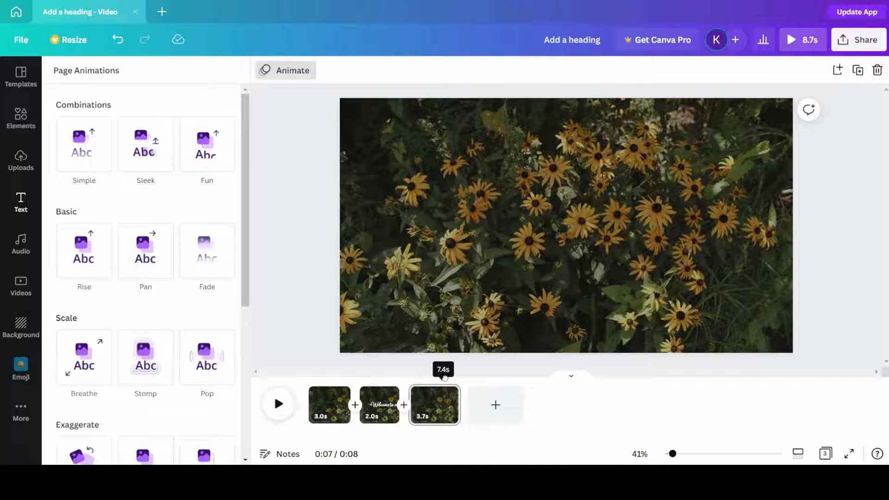
{"action": "right_click", "coordinate": [438, 407]}
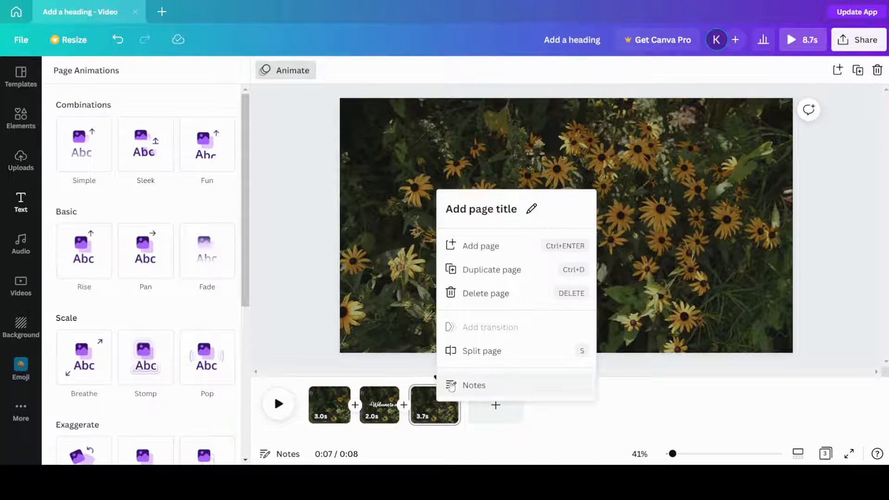
{"action": "left_click", "coordinate": [482, 350]}
Step: Find a subscribe graphic, add the plain red SUBSCRIBE button to the third page, and fit it into the frame's lower-right corner
{"action": "left_click", "coordinate": [427, 410]}
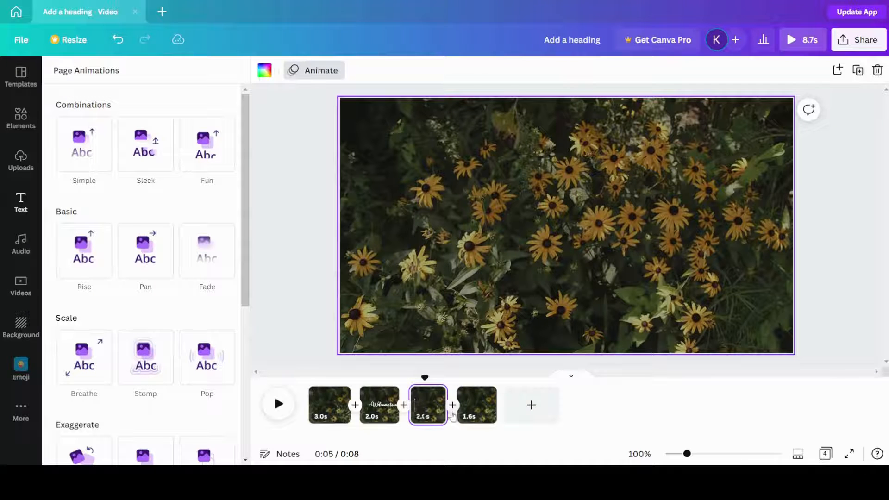
{"action": "left_click", "coordinate": [21, 118]}
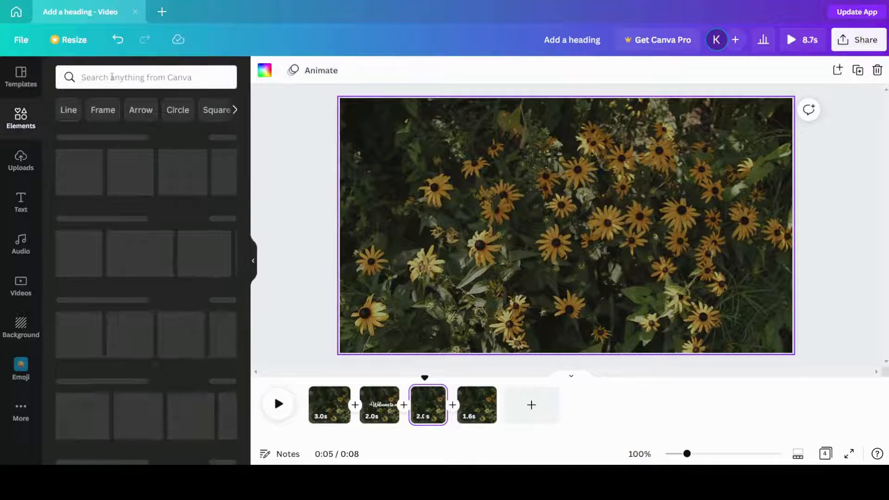
{"action": "left_click", "coordinate": [112, 77]}
{"action": "type", "text": "sub"}
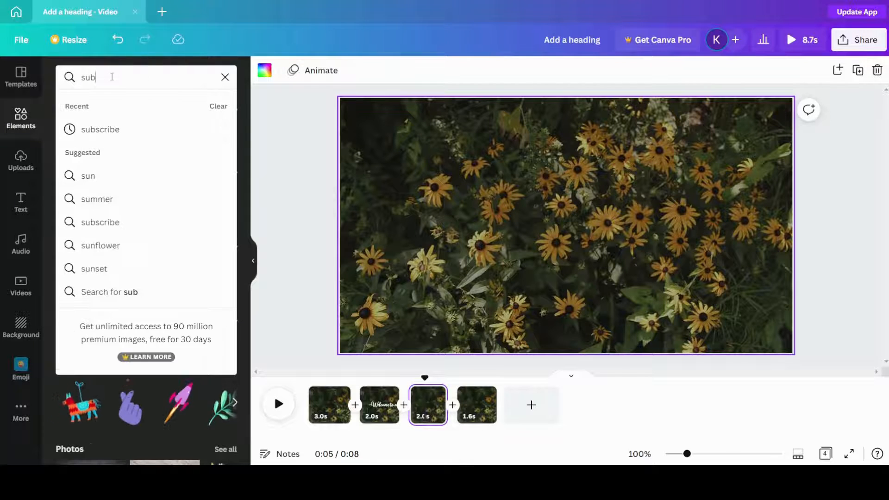
{"action": "type", "text": "scibe"}
{"action": "key", "text": "Return"}
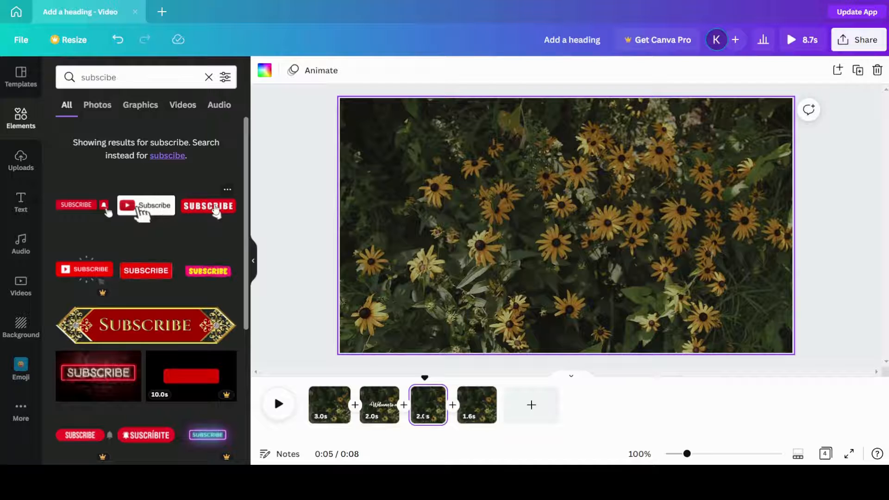
{"action": "left_click", "coordinate": [150, 267]}
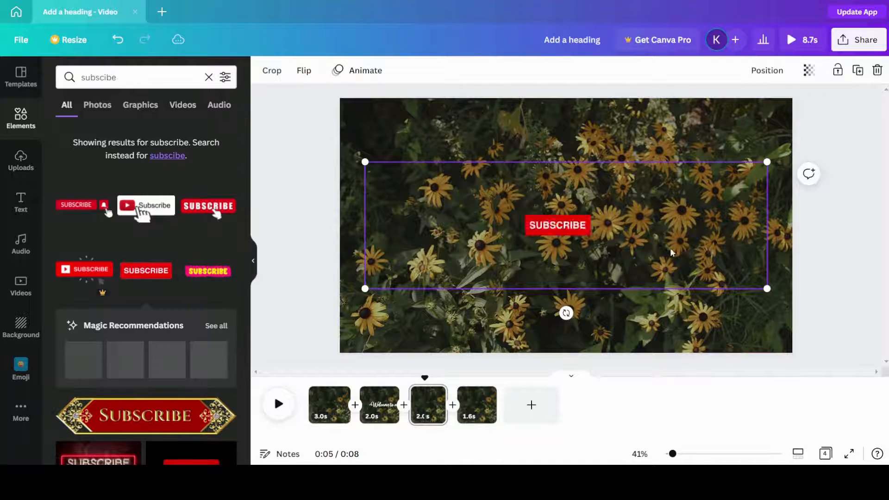
{"action": "left_click_drag", "start_coordinate": [766, 161], "coordinate": [722, 308]}
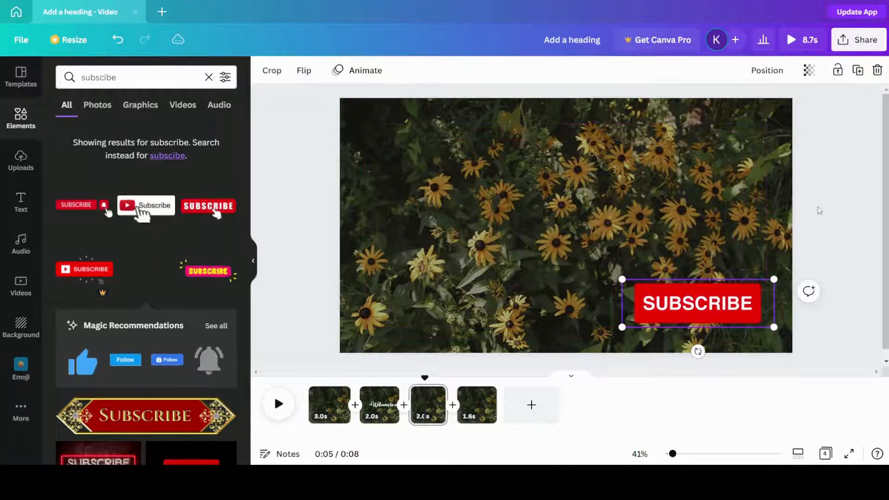
Step: Apply the Stomp element animation to the SUBSCRIBE button
{"action": "left_click", "coordinate": [357, 70]}
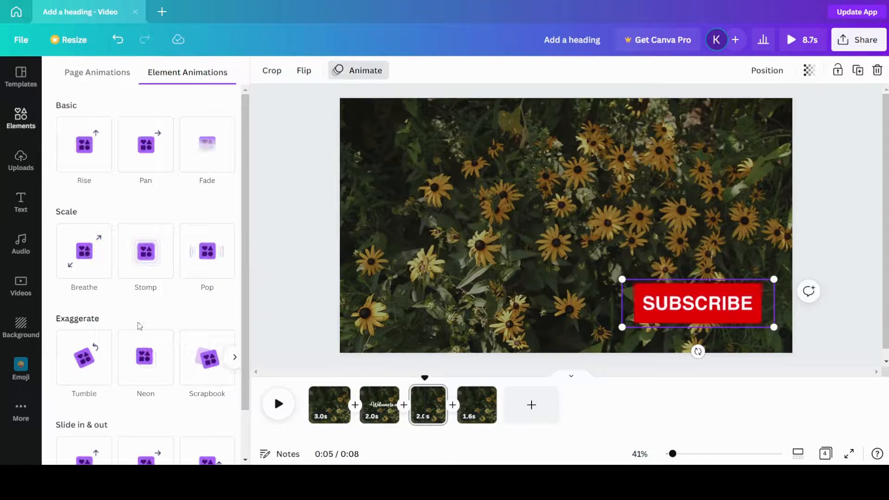
{"action": "left_click", "coordinate": [148, 255]}
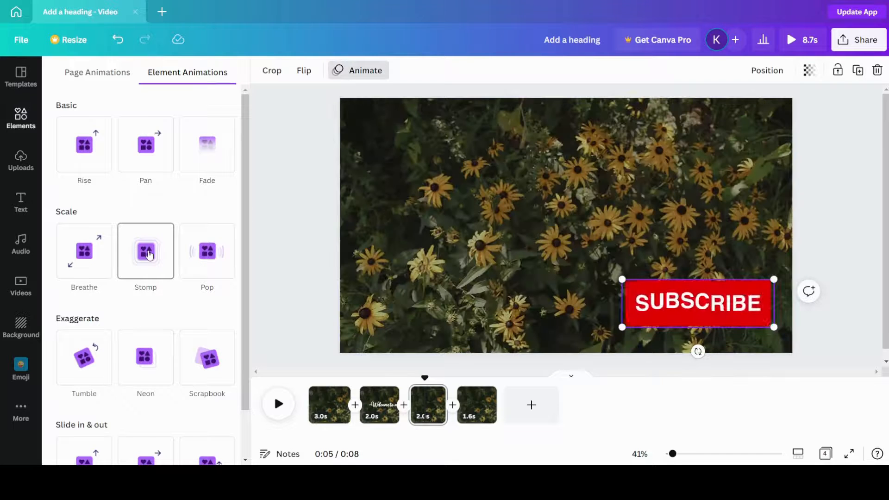
{"action": "left_click", "coordinate": [148, 255]}
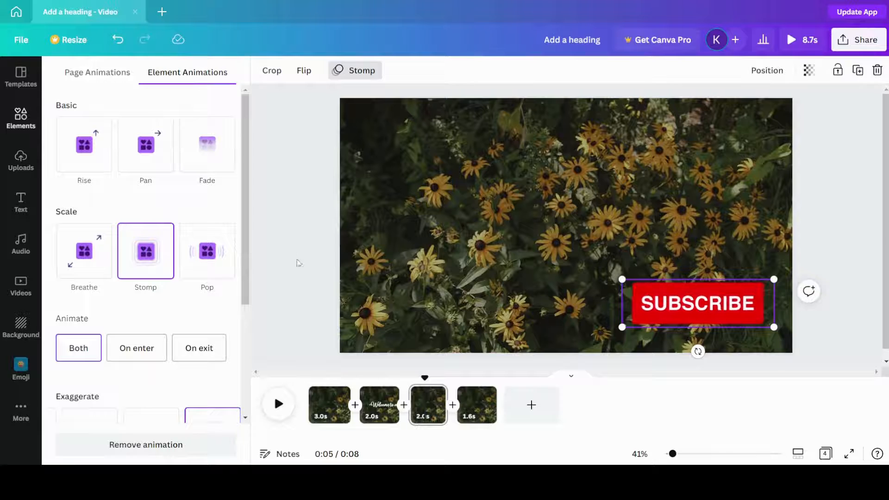
{"action": "left_click", "coordinate": [298, 277]}
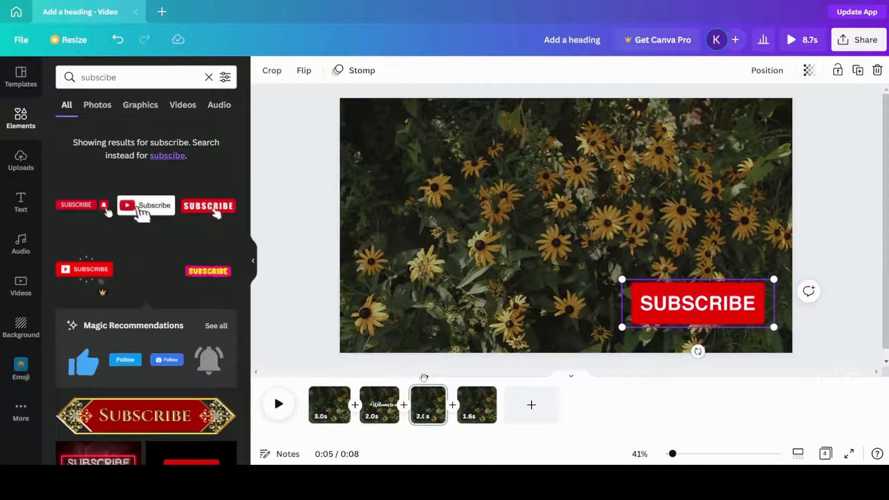
Step: Play the whole video from the beginning to preview the animated heading and SUBSCRIBE button
{"action": "left_click_drag", "start_coordinate": [424, 378], "coordinate": [307, 383]}
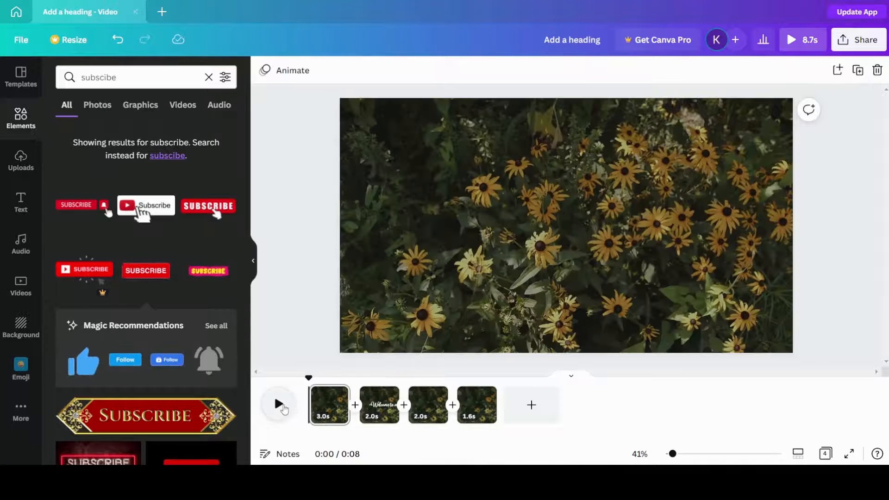
{"action": "left_click", "coordinate": [283, 409]}
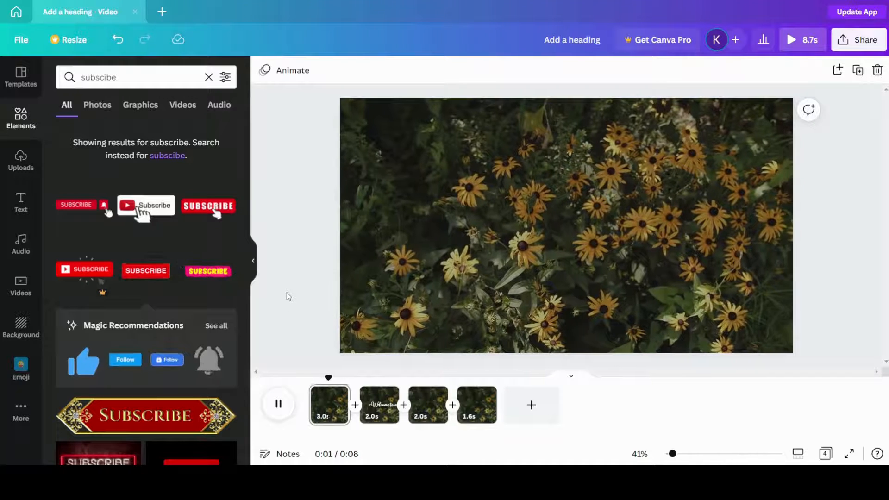